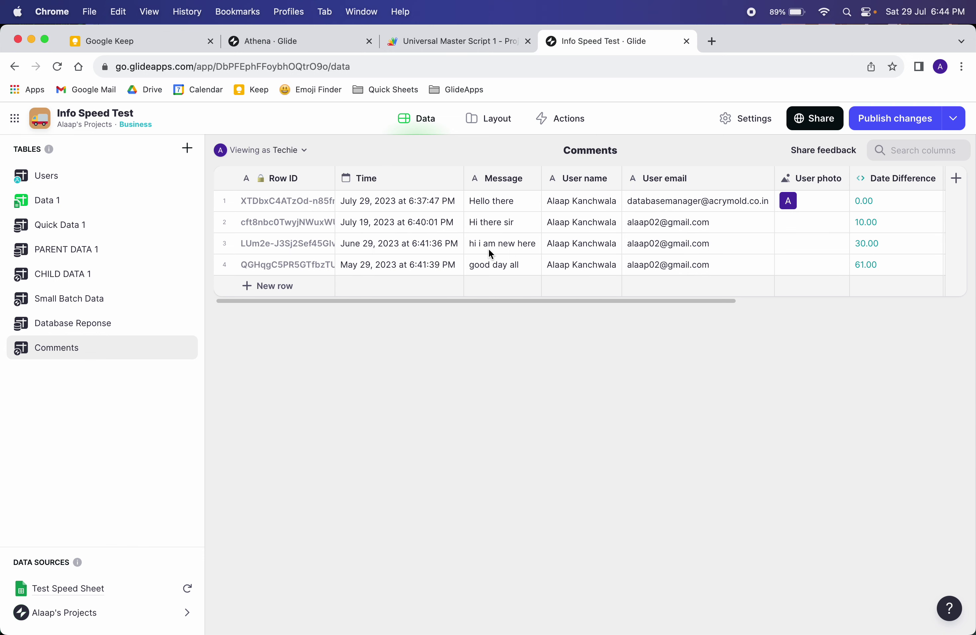
Step: Review the Comments table's columns and preview the first row's matches in the Comments > 30 days old column
{"action": "scroll", "coordinate": [488, 249], "scroll_direction": "right", "scroll_amount": 5}
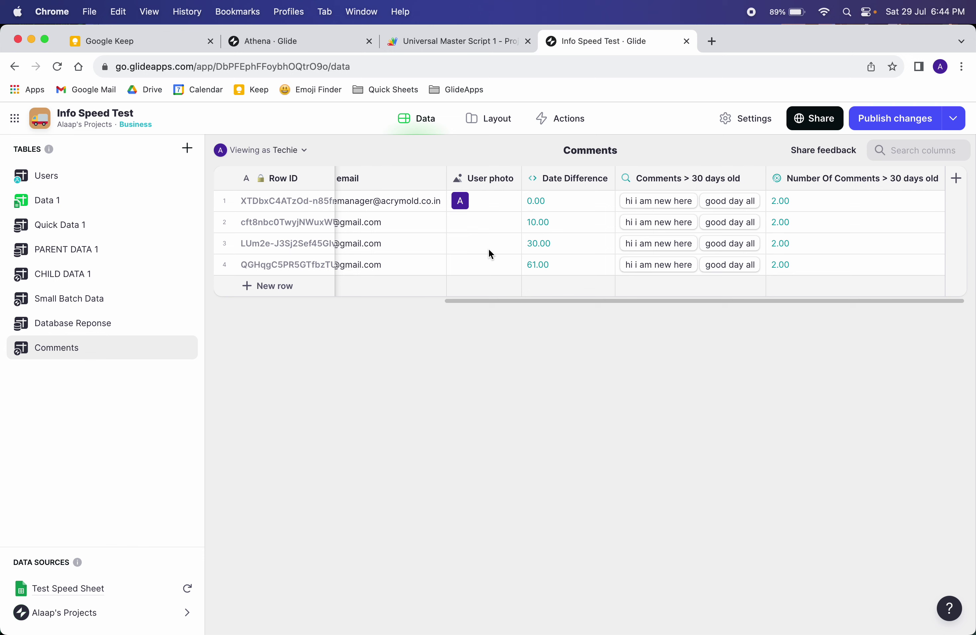
{"action": "scroll", "coordinate": [488, 249], "scroll_direction": "left", "scroll_amount": 10}
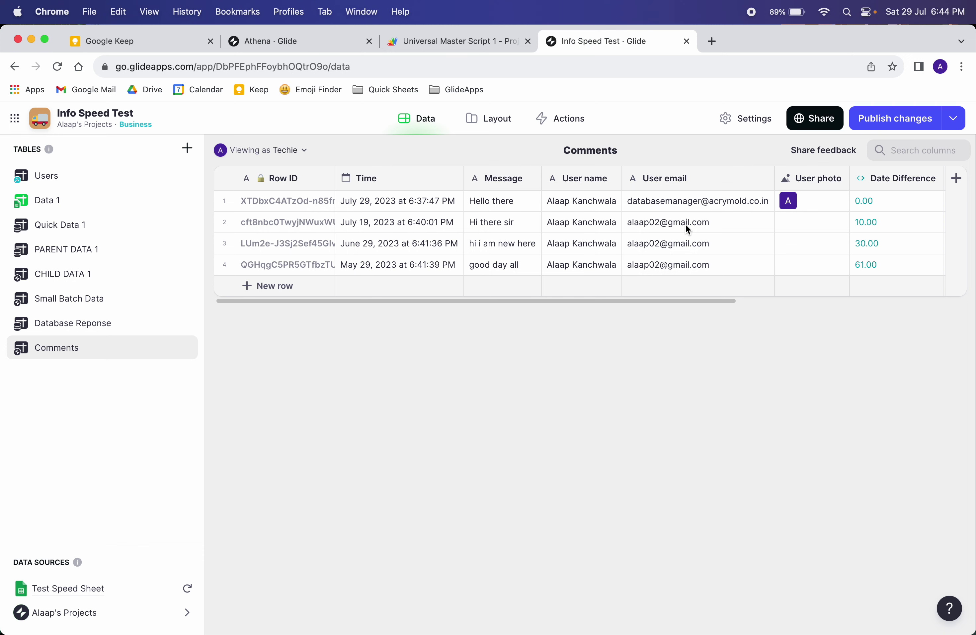
{"action": "scroll", "coordinate": [685, 224], "scroll_direction": "right", "scroll_amount": 5}
{"action": "scroll", "coordinate": [633, 234], "scroll_direction": "right", "scroll_amount": 5}
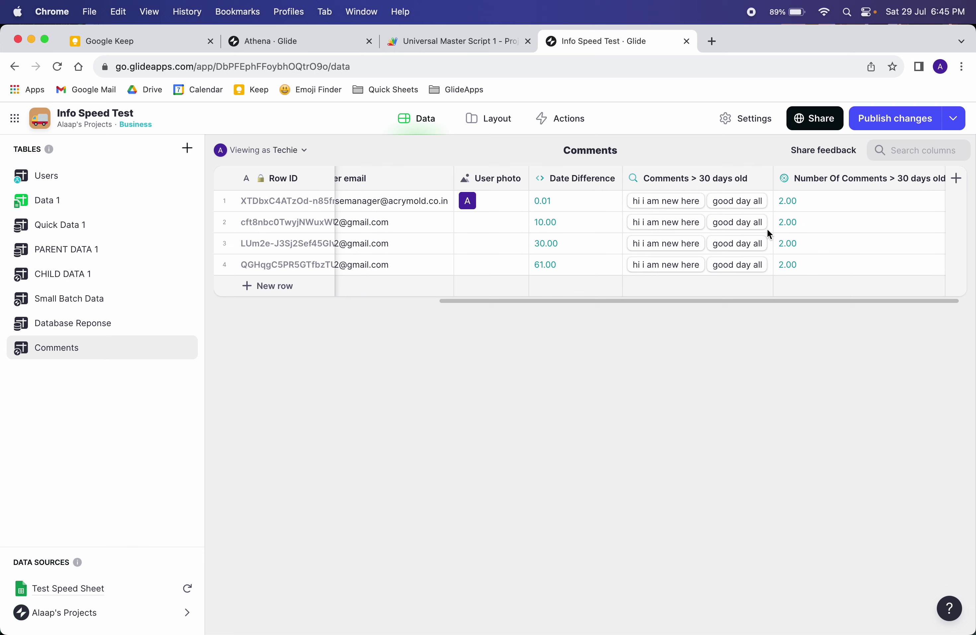
{"action": "left_click", "coordinate": [737, 206]}
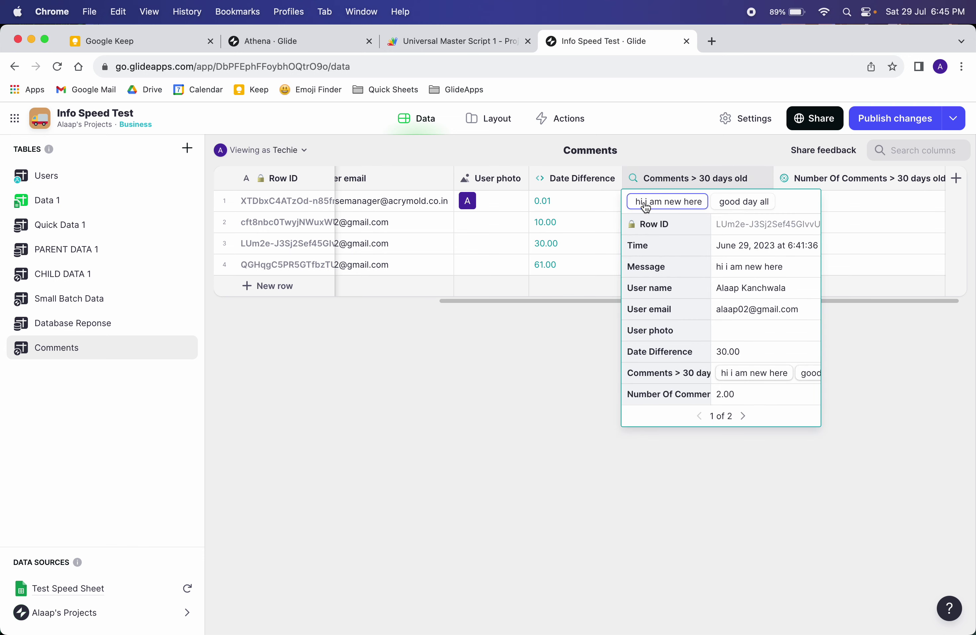
{"action": "left_click", "coordinate": [760, 181]}
Step: Review the Date Difference column's configuration, checking its start date, end date, unit and accuracy settings
{"action": "left_click", "coordinate": [571, 179]}
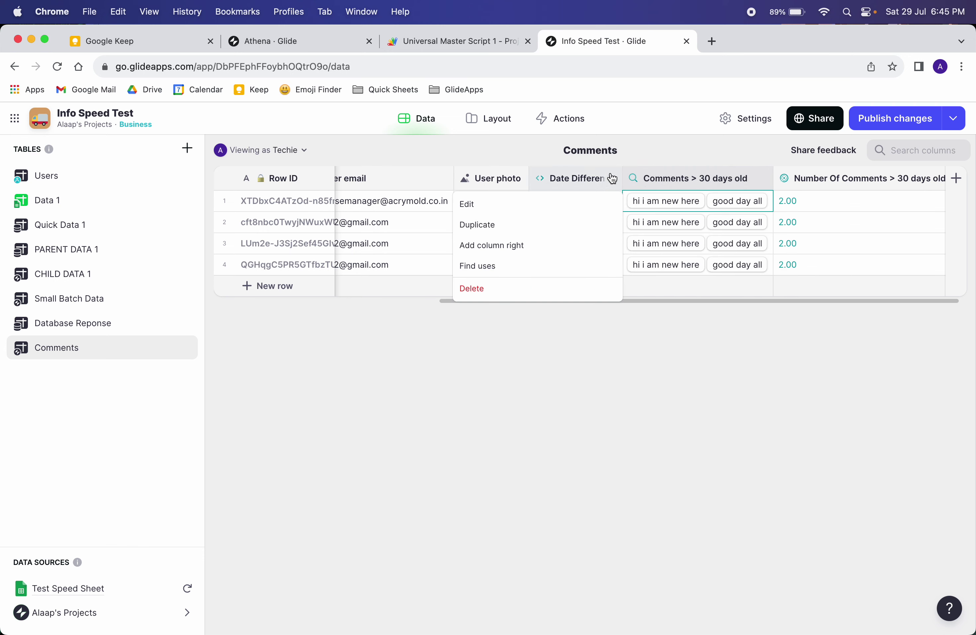
{"action": "left_click", "coordinate": [559, 203]}
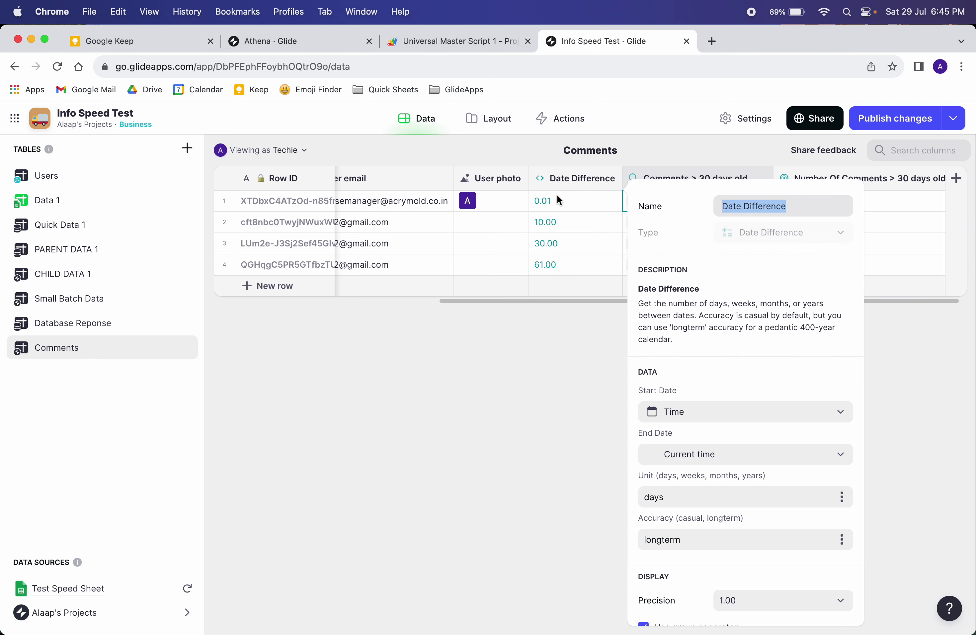
{"action": "scroll", "coordinate": [727, 478], "scroll_direction": "down", "scroll_amount": 2}
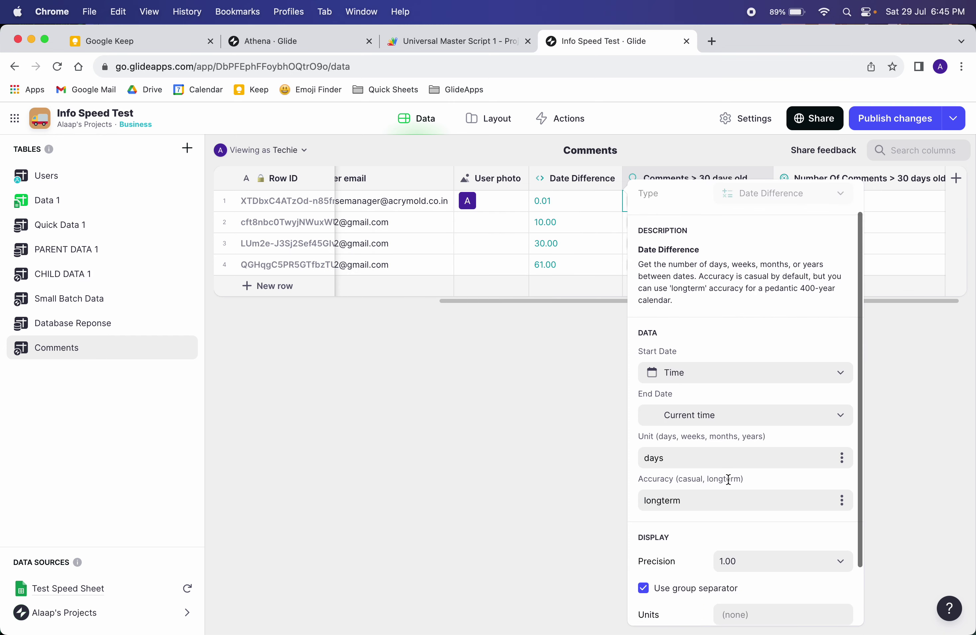
{"action": "scroll", "coordinate": [491, 256], "scroll_direction": "left", "scroll_amount": 5}
{"action": "scroll", "coordinate": [491, 256], "scroll_direction": "right", "scroll_amount": 5}
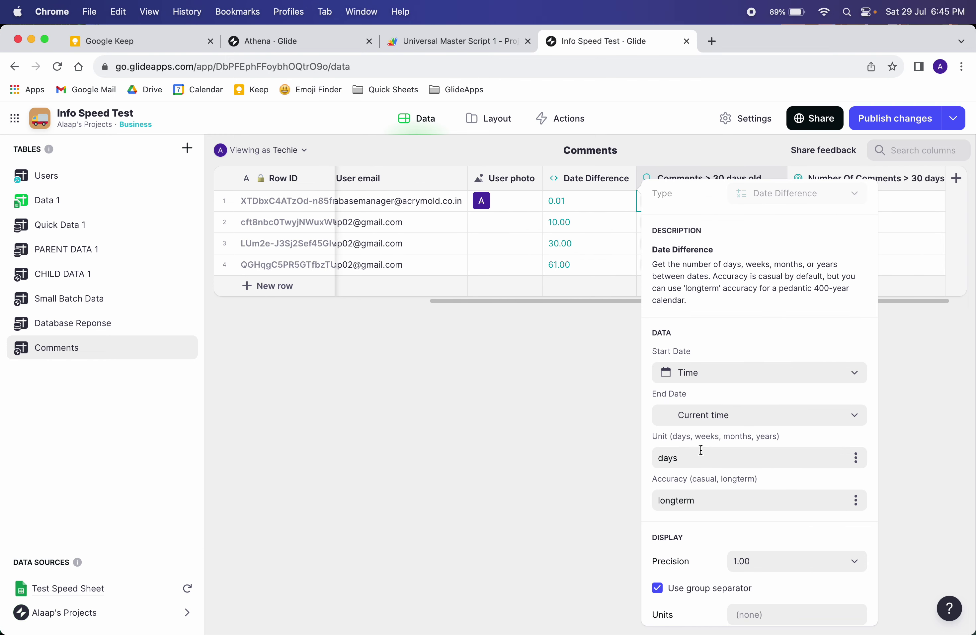
{"action": "double_click", "coordinate": [743, 451]}
{"action": "double_click", "coordinate": [691, 451]}
{"action": "scroll", "coordinate": [747, 511], "scroll_direction": "down", "scroll_amount": 3}
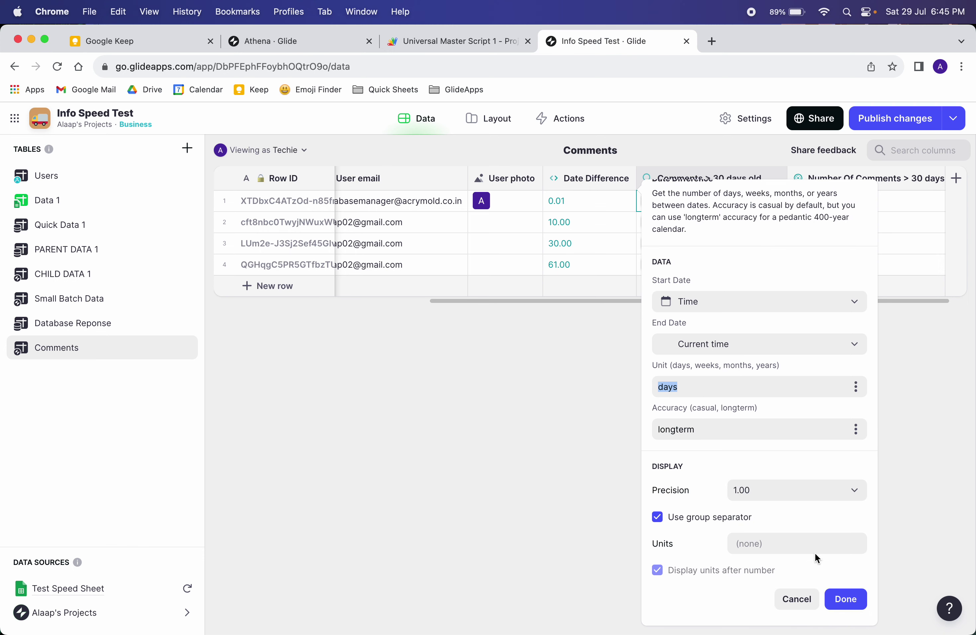
{"action": "left_click", "coordinate": [846, 598]}
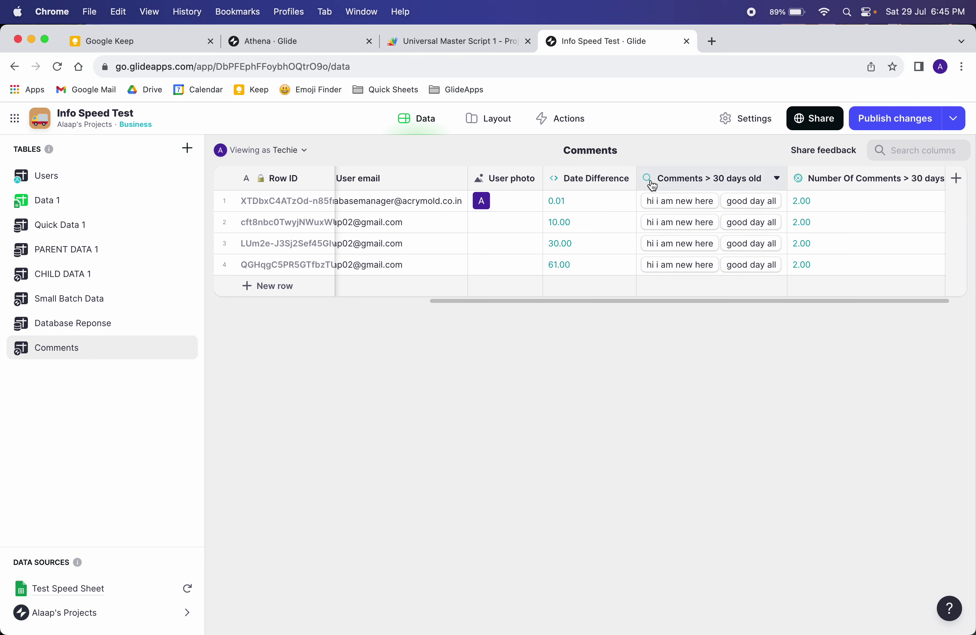
Step: Review the source and filter settings of the Comments > 30 days old query column
{"action": "left_click", "coordinate": [779, 178]}
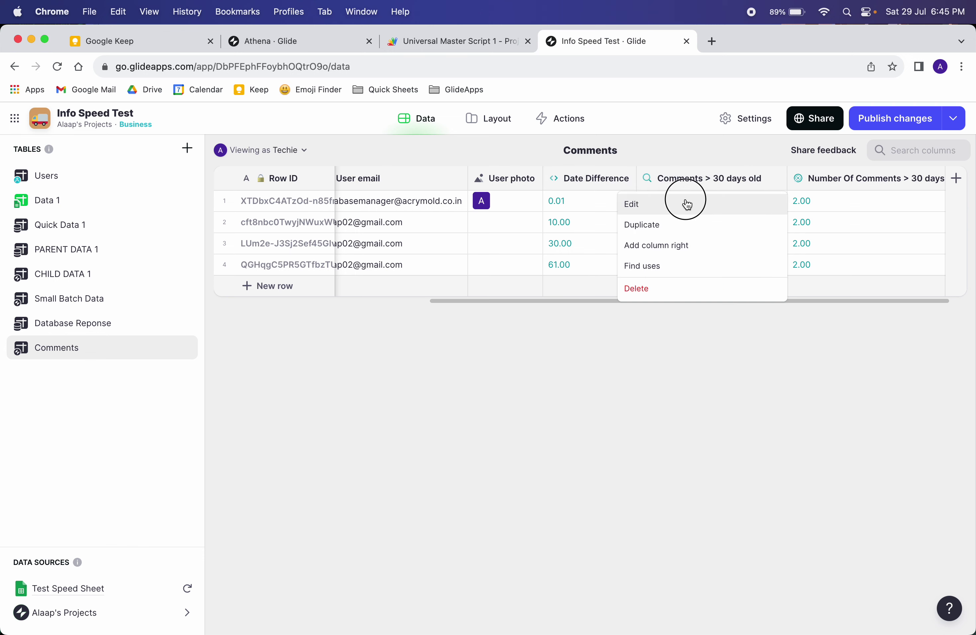
{"action": "left_click", "coordinate": [693, 204]}
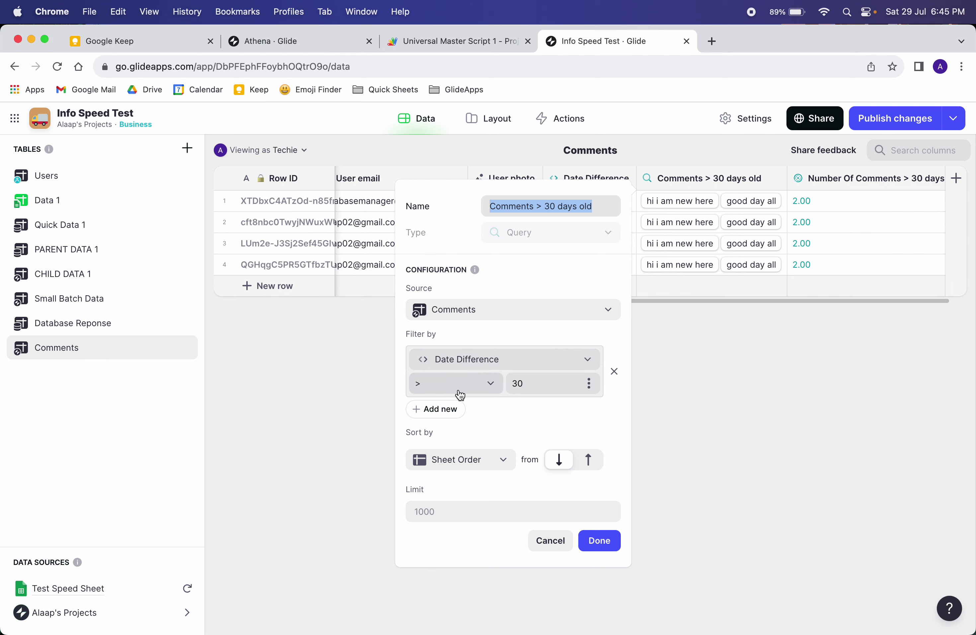
{"action": "left_click", "coordinate": [536, 387]}
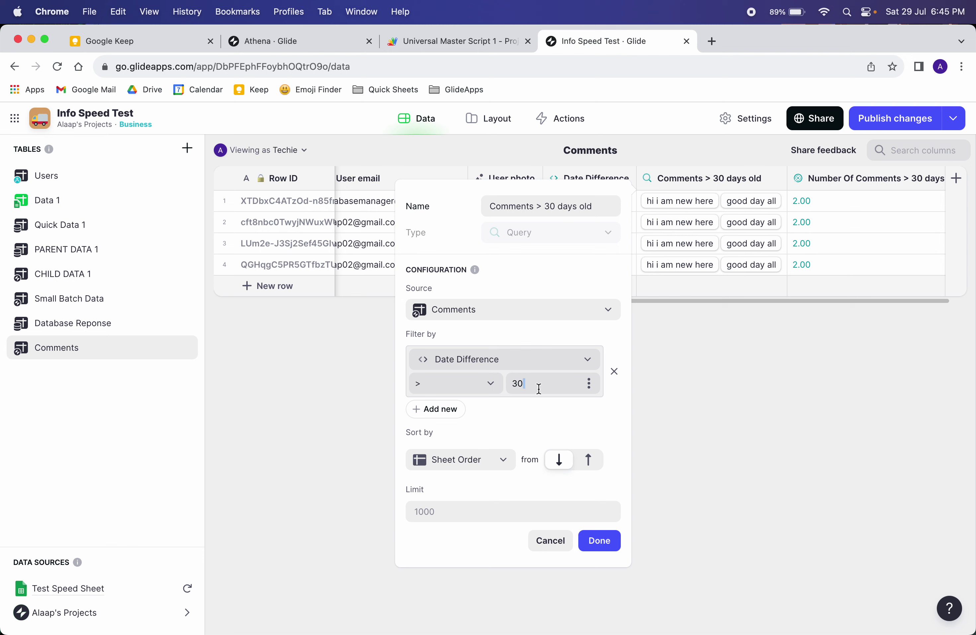
{"action": "left_click", "coordinate": [617, 547]}
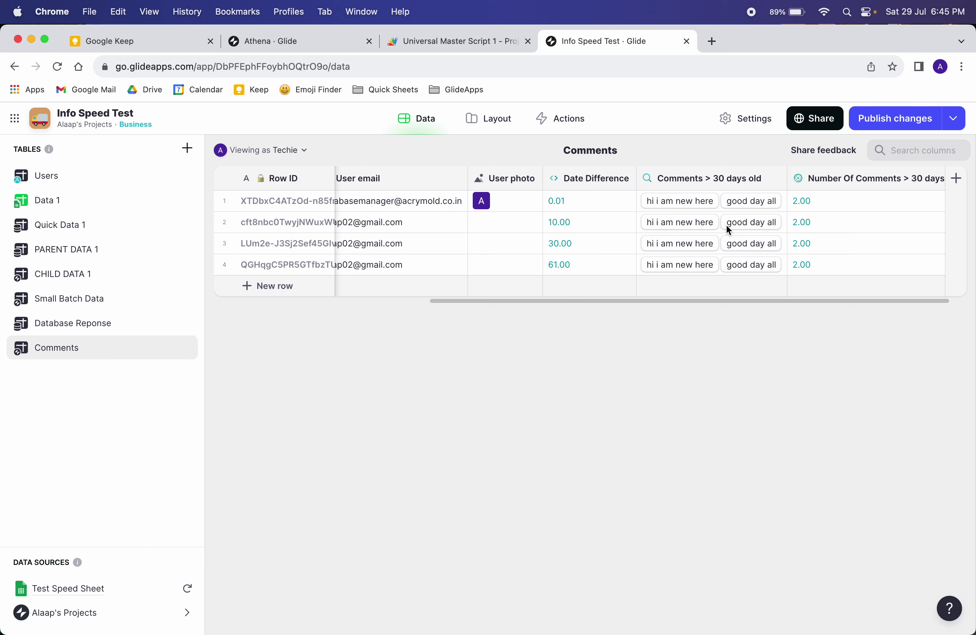
Step: Inspect the matched comments in the query column and compare them with the third row's date difference
{"action": "left_click", "coordinate": [750, 206]}
{"action": "left_click", "coordinate": [713, 213]}
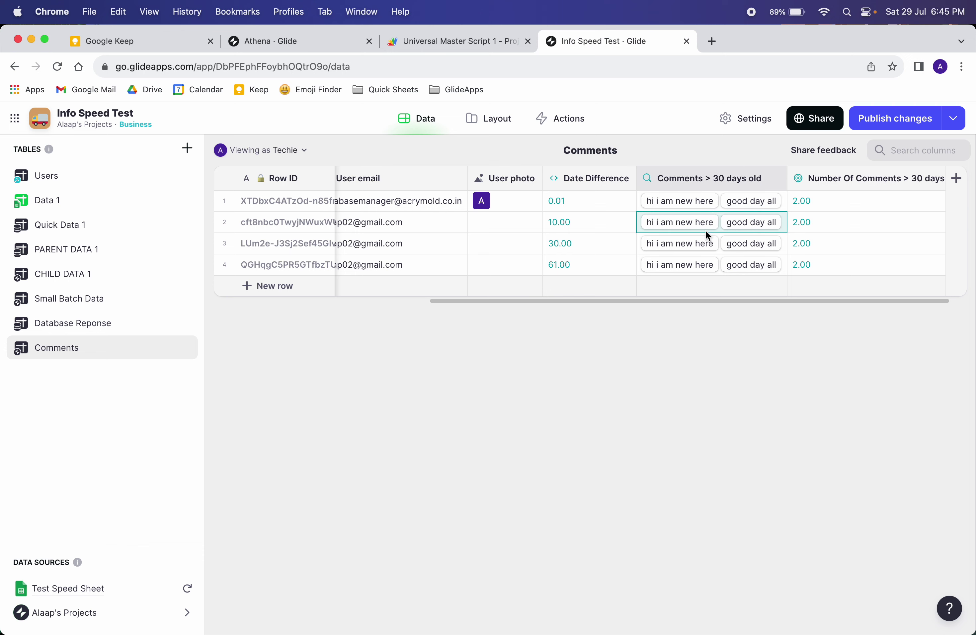
{"action": "left_click", "coordinate": [703, 242]}
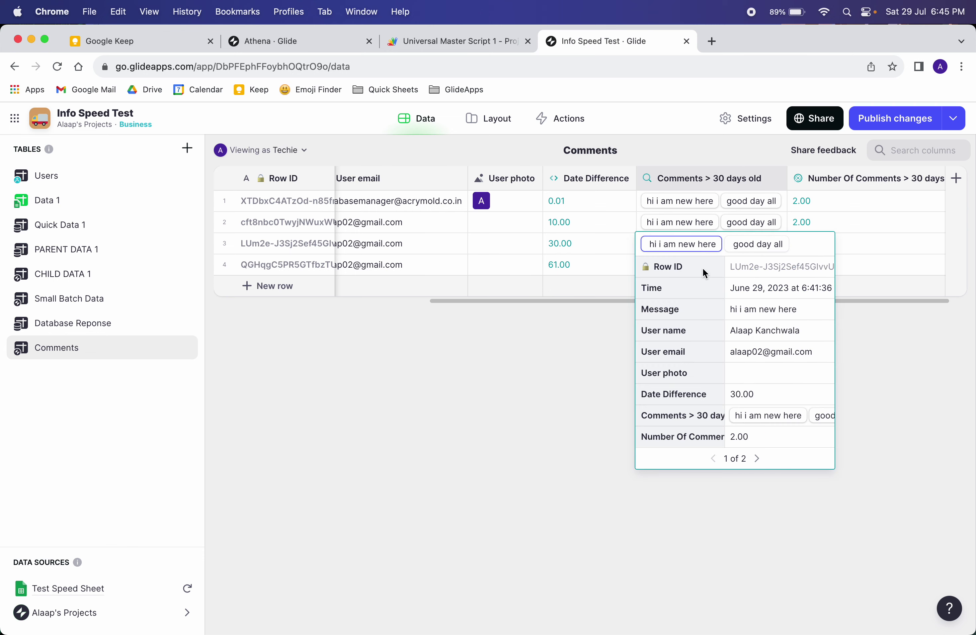
{"action": "left_click", "coordinate": [621, 248]}
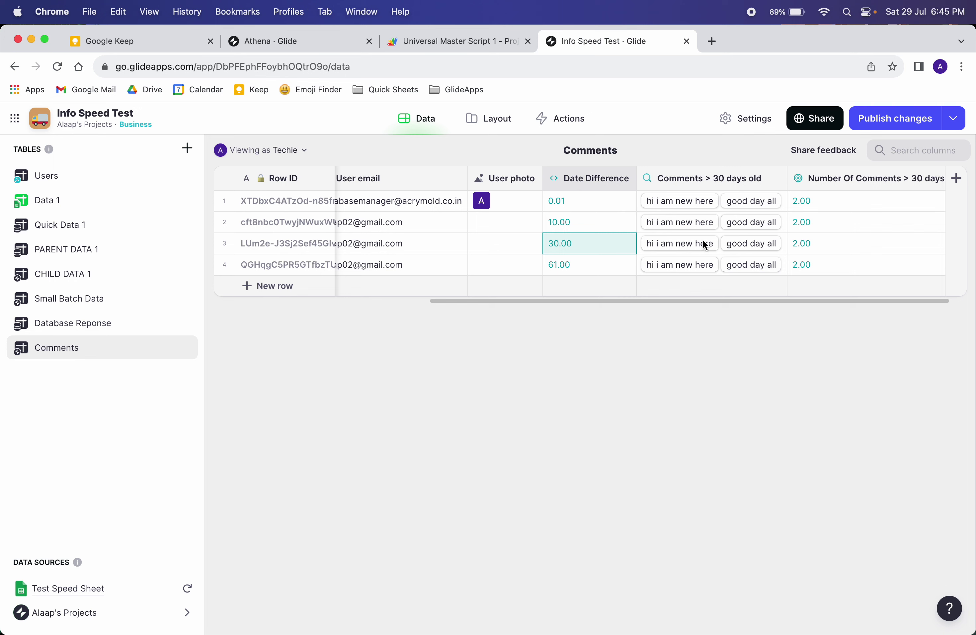
{"action": "left_click", "coordinate": [664, 243]}
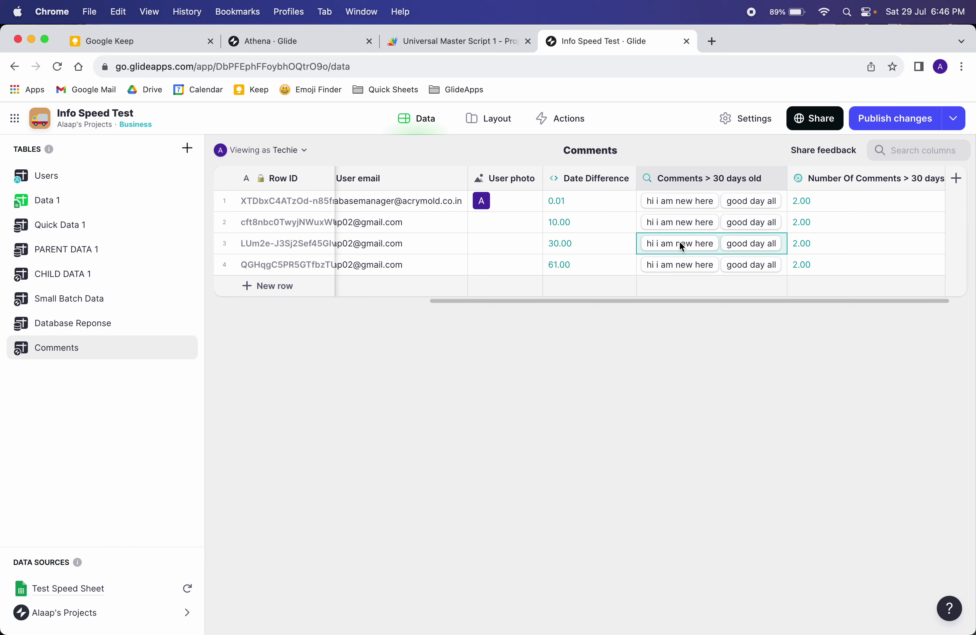
Step: Check the times and messages of the third and fourth comments against the query and comment-count columns
{"action": "scroll", "coordinate": [601, 237], "scroll_direction": "left", "scroll_amount": 5}
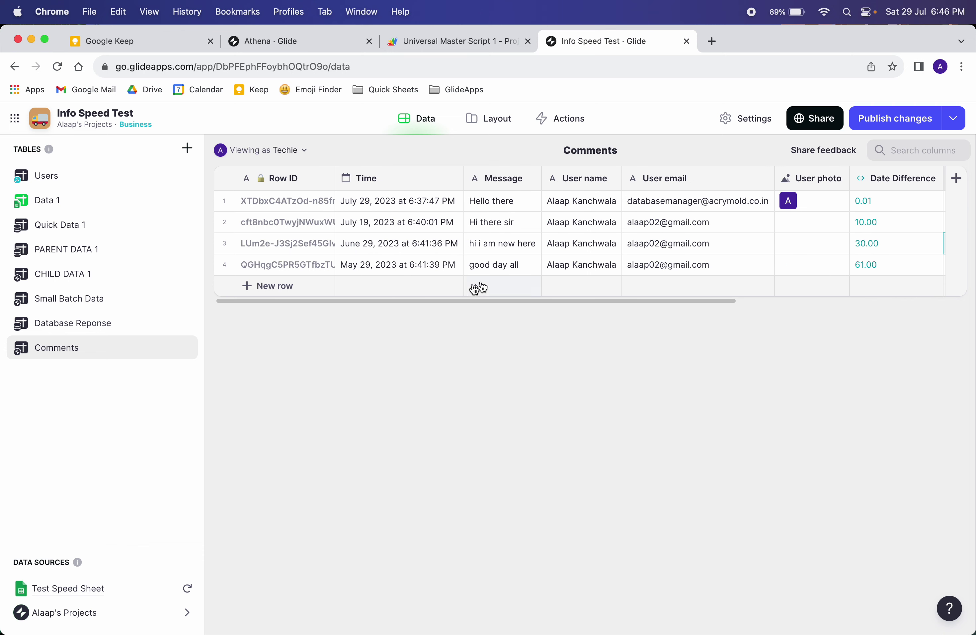
{"action": "left_click", "coordinate": [483, 241]}
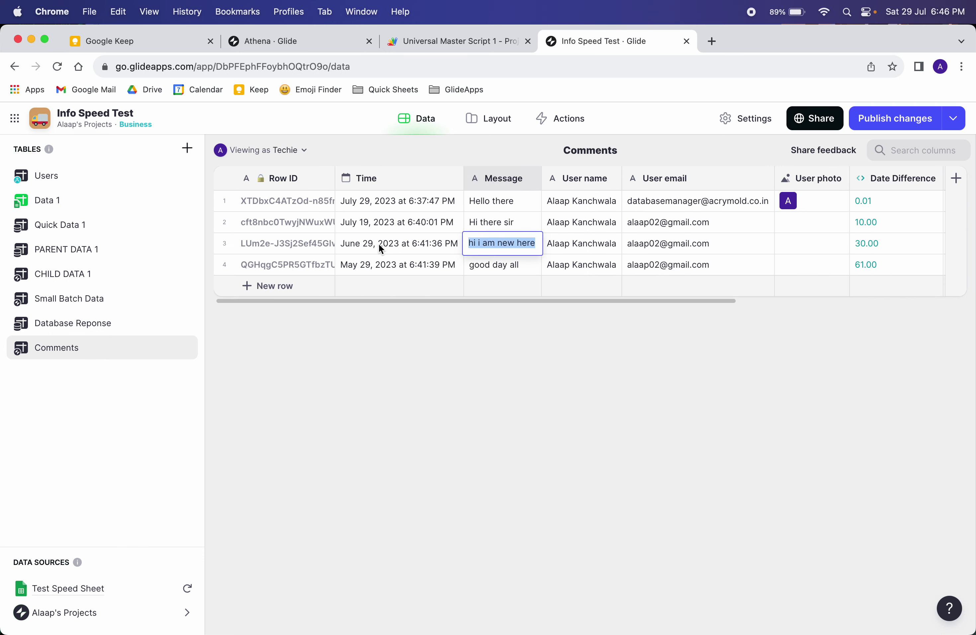
{"action": "left_click", "coordinate": [358, 245]}
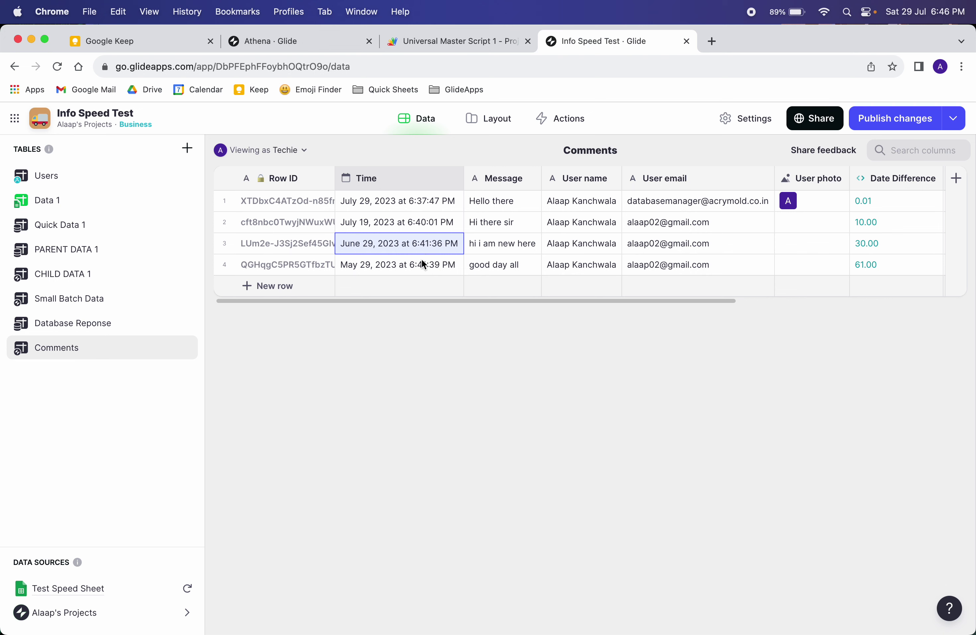
{"action": "left_click", "coordinate": [510, 265]}
{"action": "left_click", "coordinate": [396, 264]}
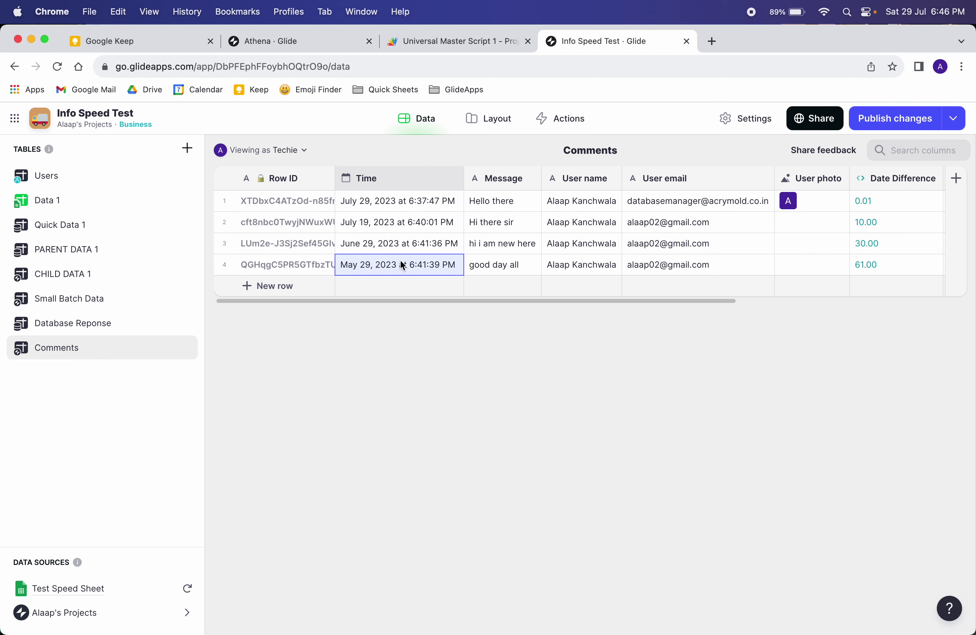
{"action": "scroll", "coordinate": [408, 264], "scroll_direction": "right", "scroll_amount": 10}
{"action": "left_click", "coordinate": [719, 244]}
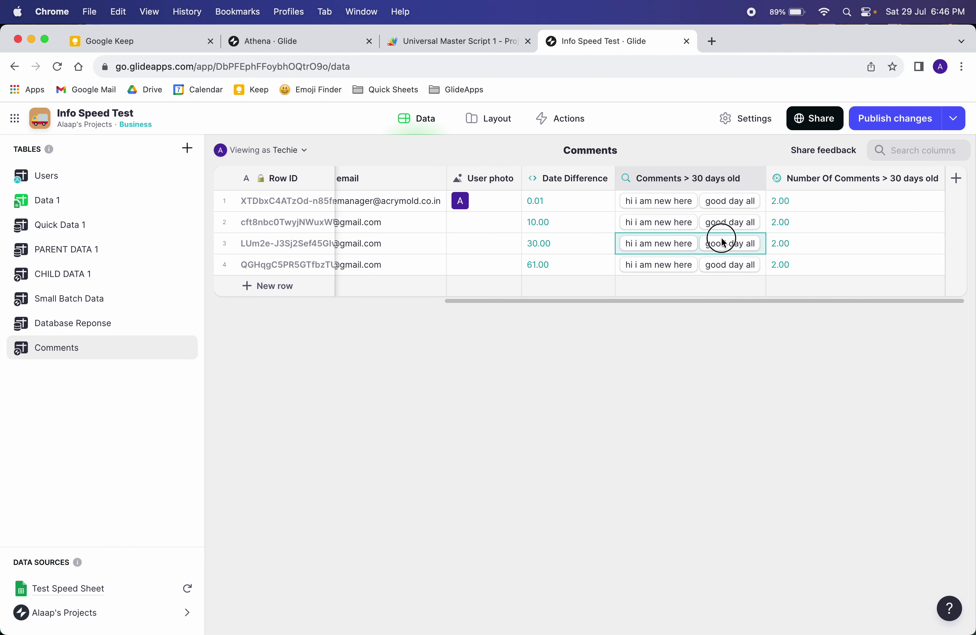
{"action": "left_click", "coordinate": [845, 241]}
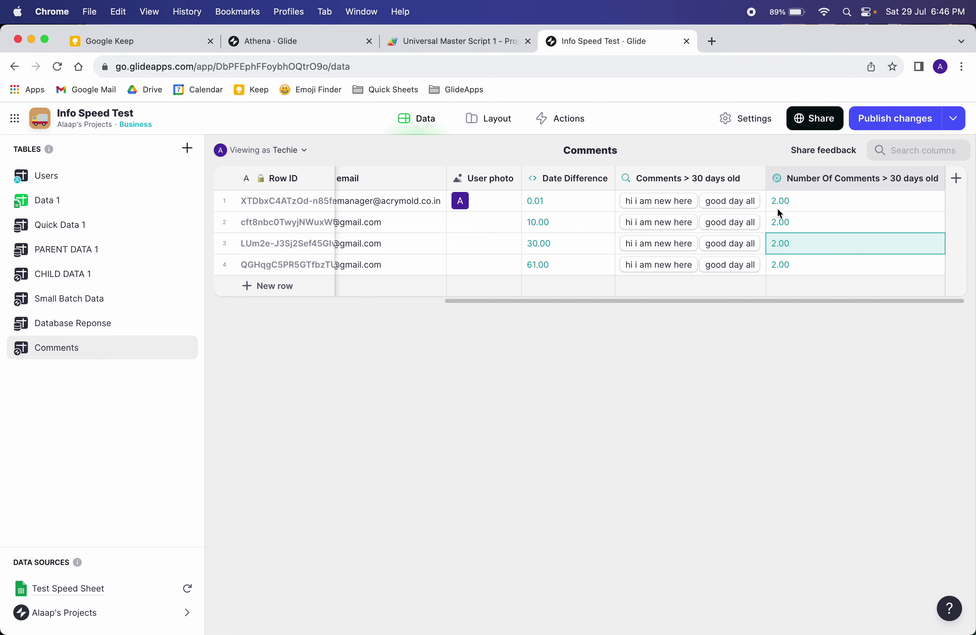
Step: Switch to the app's layout view and enter "test comment 1" in the Chat screen's comment box without submitting it
{"action": "left_click", "coordinate": [510, 123]}
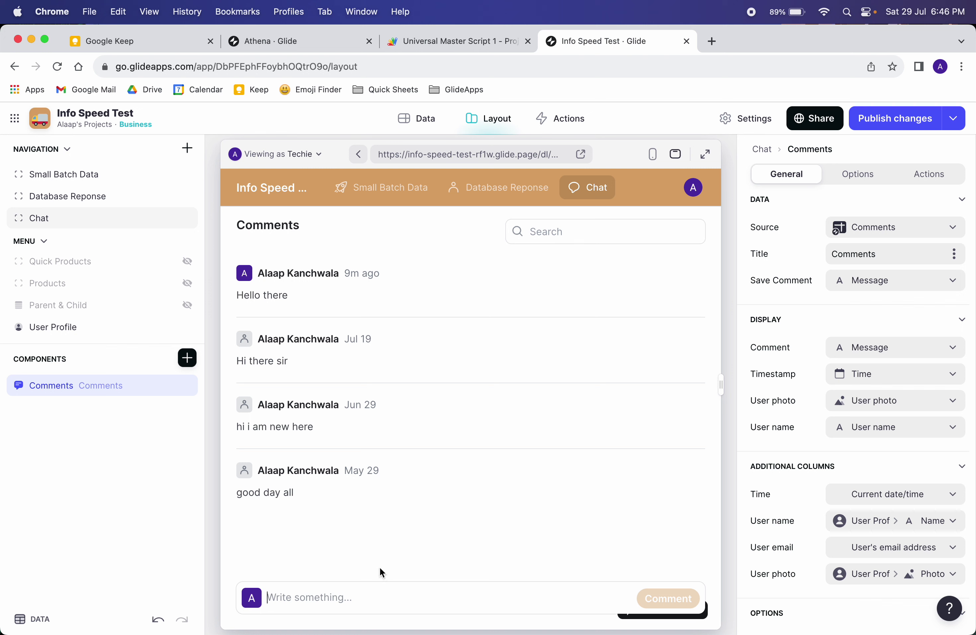
{"action": "type", "text": "test comment"}
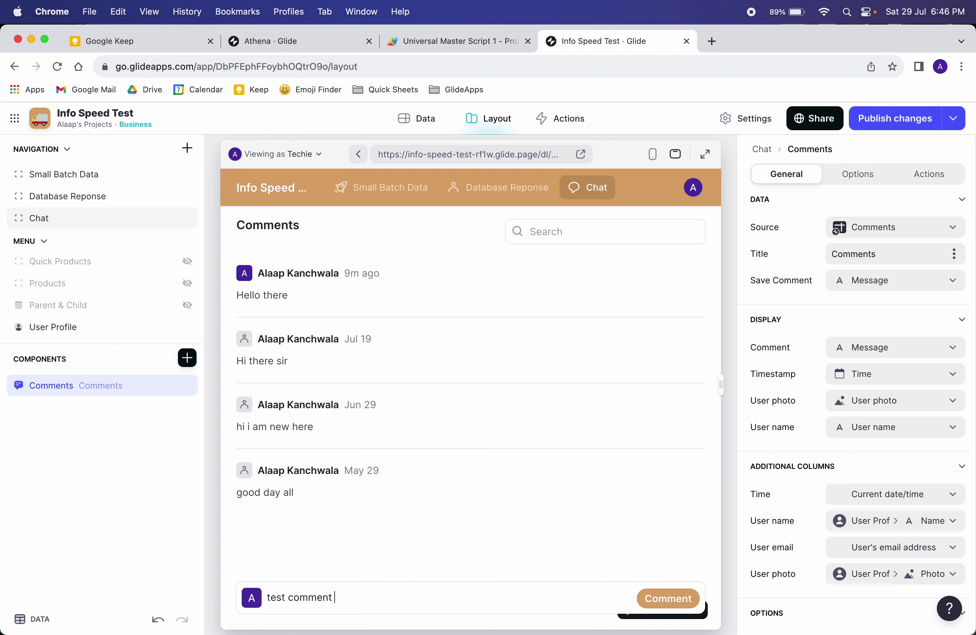
{"action": "type", "text": " 1"}
Step: Open the Comments component's after-submit action, comments archival, for editing
{"action": "scroll", "coordinate": [829, 525], "scroll_direction": "down", "scroll_amount": 4}
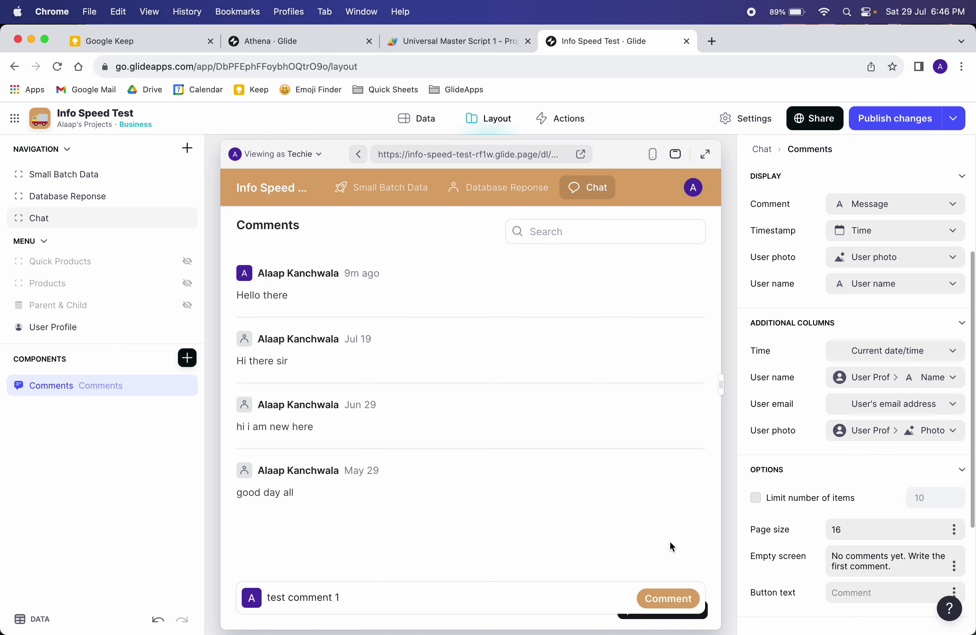
{"action": "scroll", "coordinate": [753, 408], "scroll_direction": "down", "scroll_amount": 4}
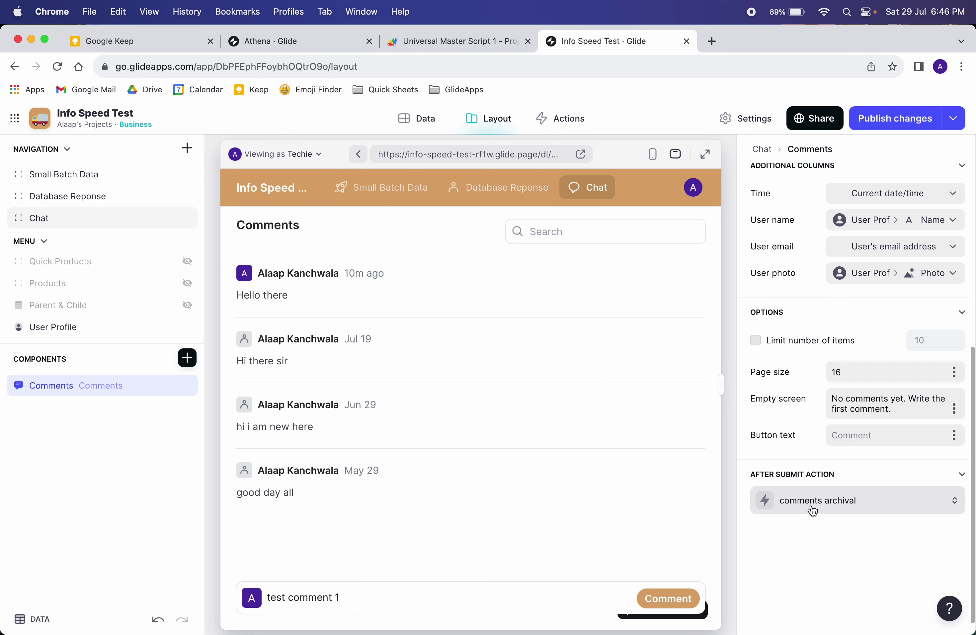
{"action": "left_click", "coordinate": [812, 510]}
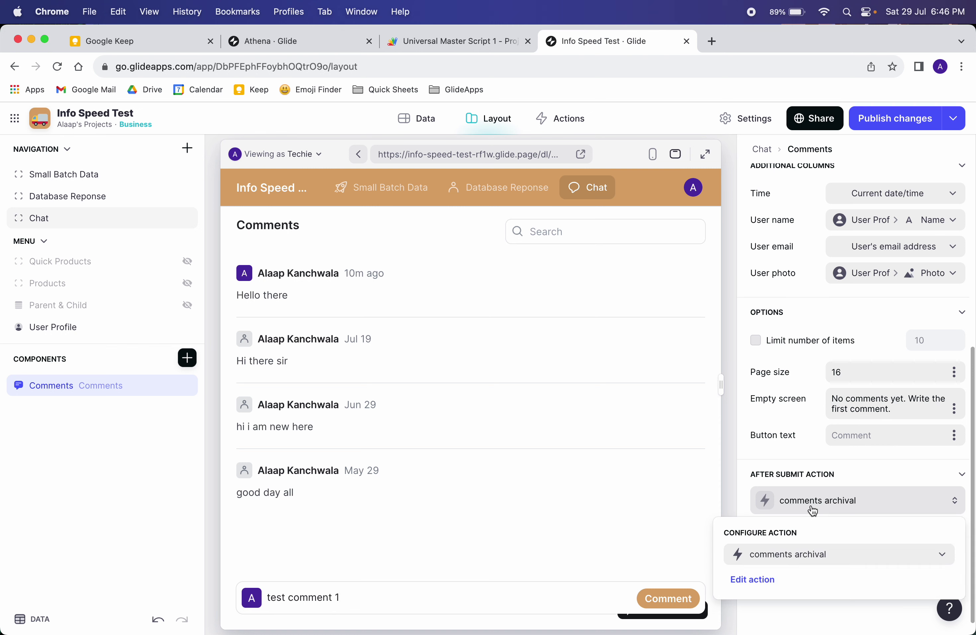
{"action": "left_click", "coordinate": [761, 581]}
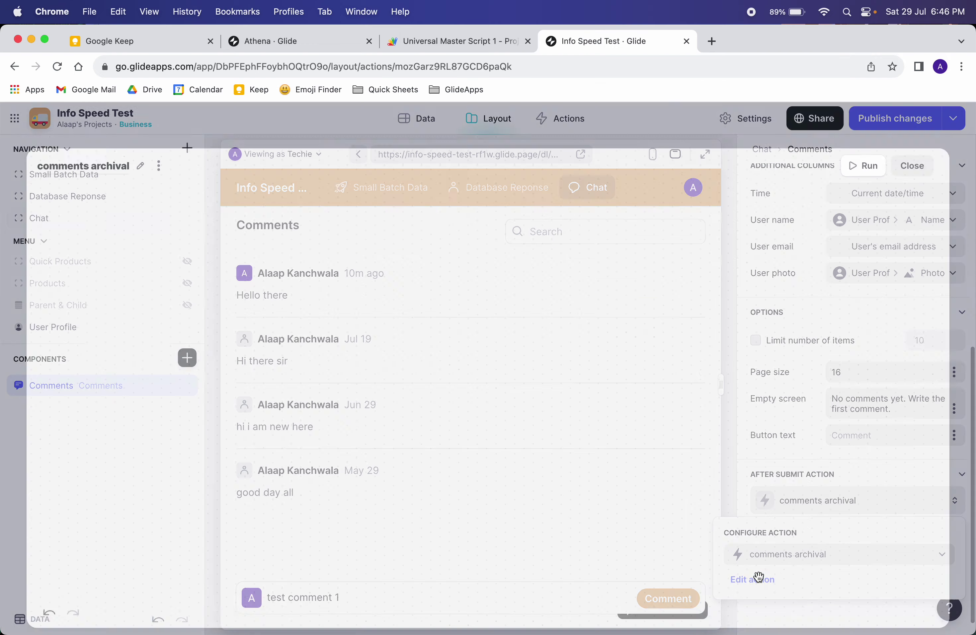
Step: Change the Number Of Comments > 30 days old condition's operator to is less or equal to, and check the notification settings in its branch
{"action": "left_click", "coordinate": [147, 234]}
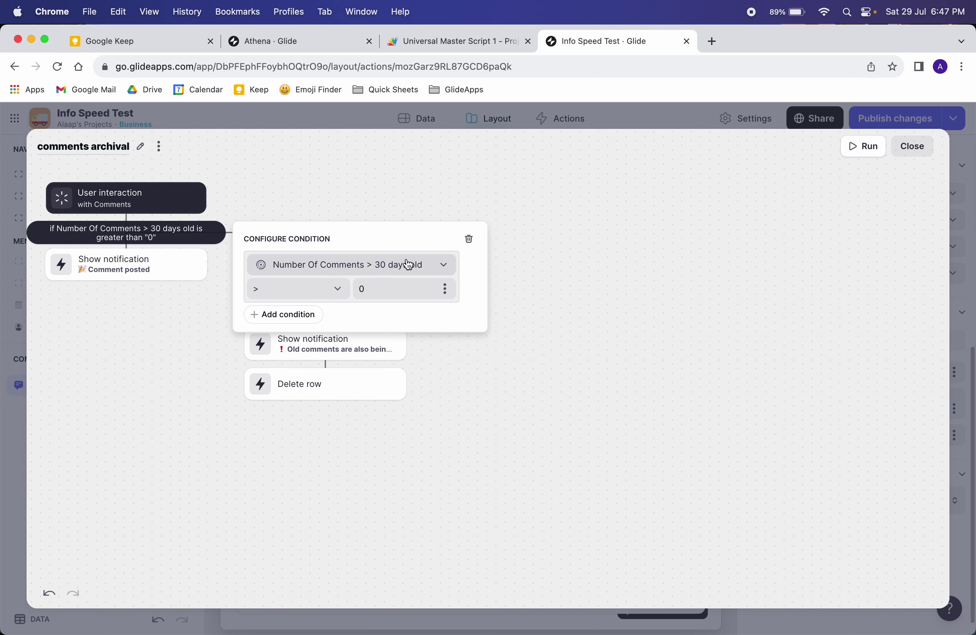
{"action": "left_click", "coordinate": [338, 288]}
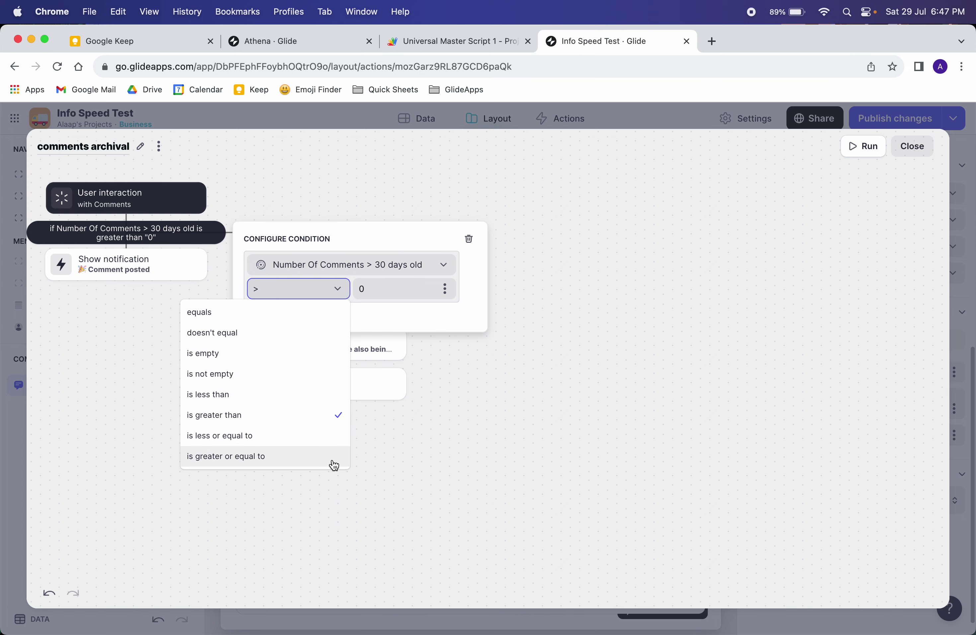
{"action": "left_click", "coordinate": [294, 437]}
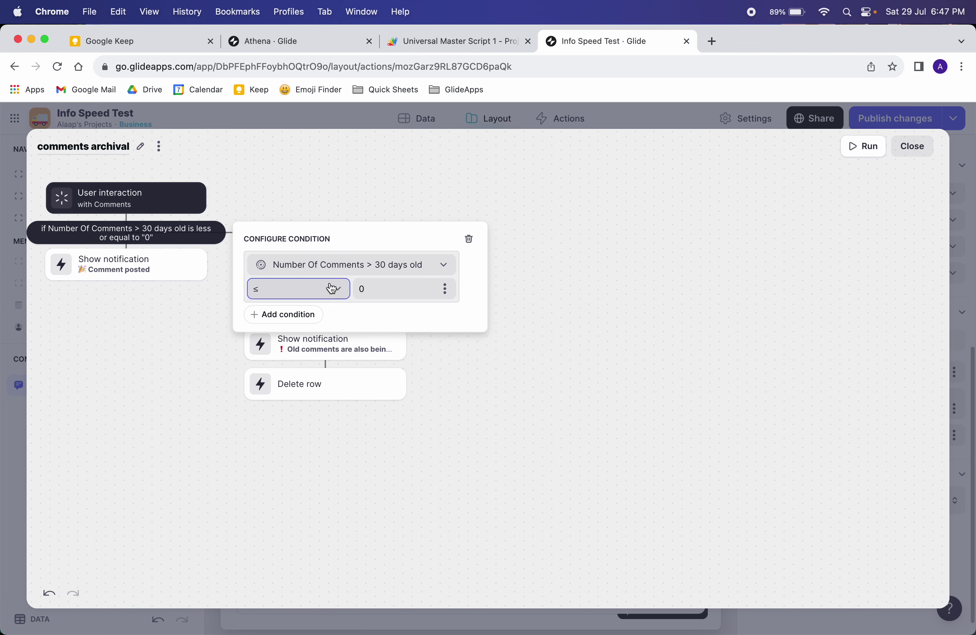
{"action": "left_click", "coordinate": [165, 269]}
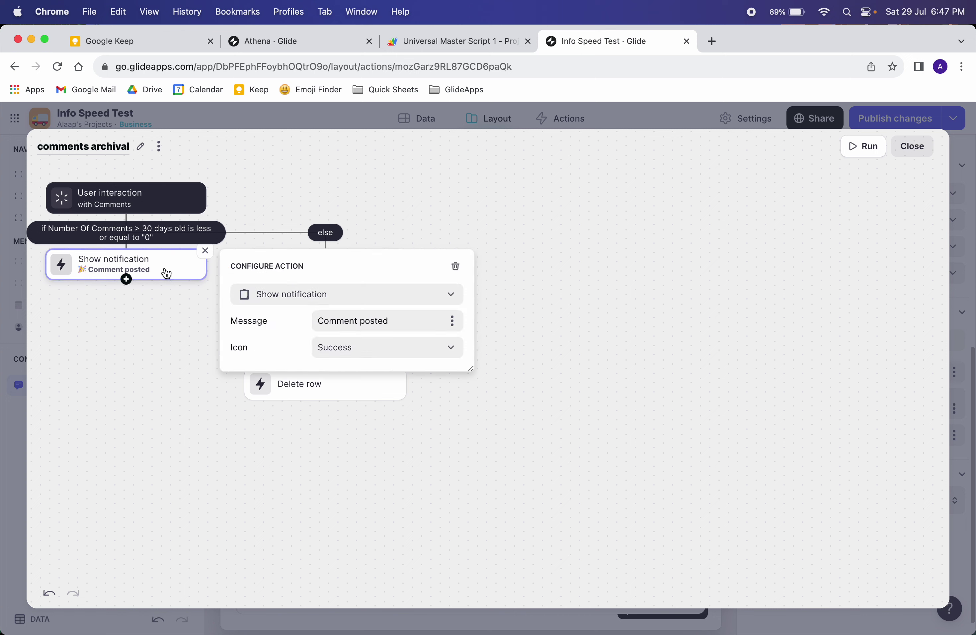
{"action": "left_click", "coordinate": [189, 336]}
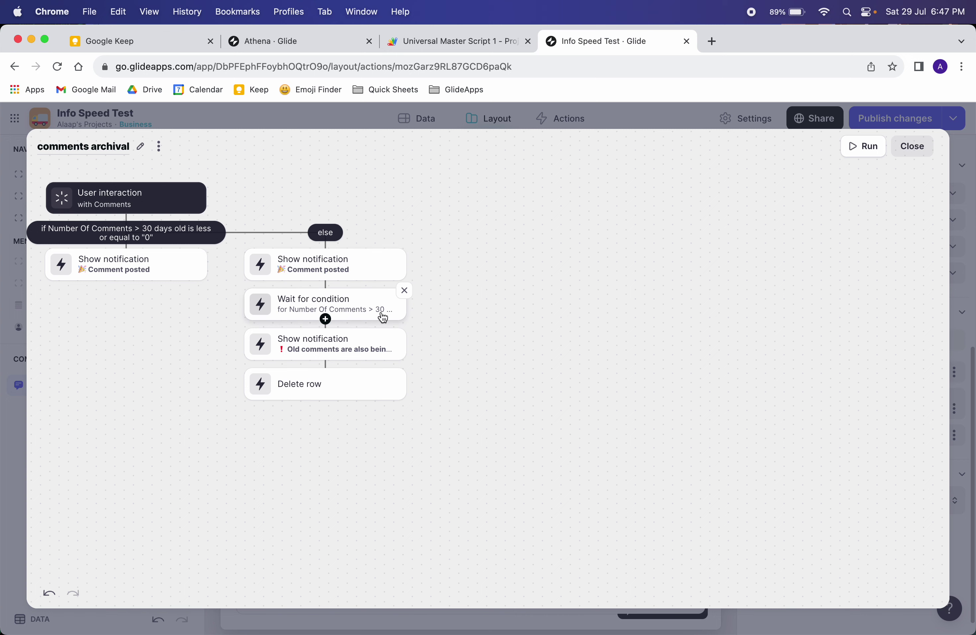
Step: Remove the Wait for condition step from the else branch, and check the notification about archiving old comments
{"action": "left_click", "coordinate": [360, 348]}
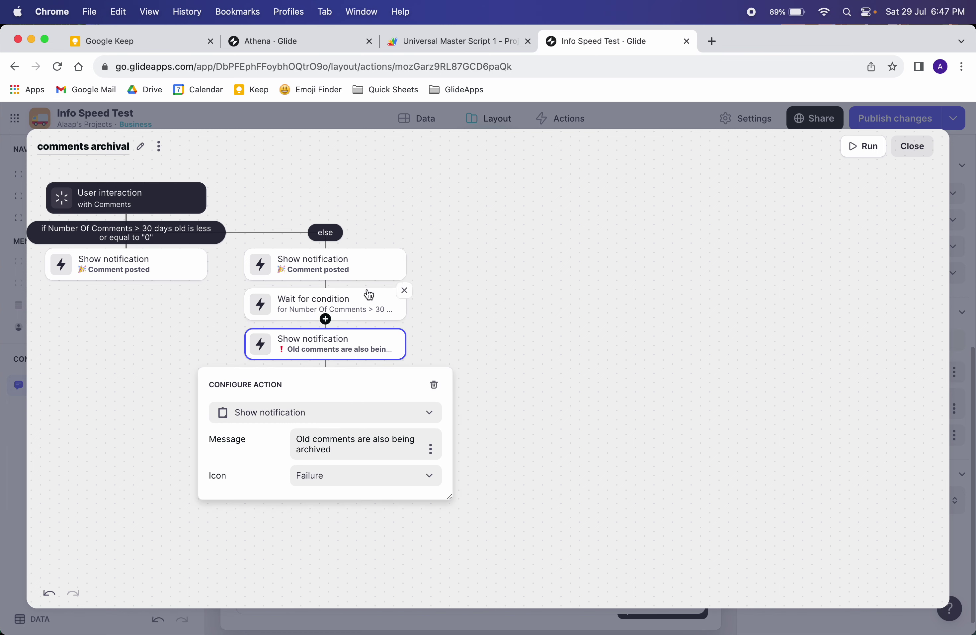
{"action": "left_click", "coordinate": [366, 308]}
{"action": "left_click", "coordinate": [404, 290]}
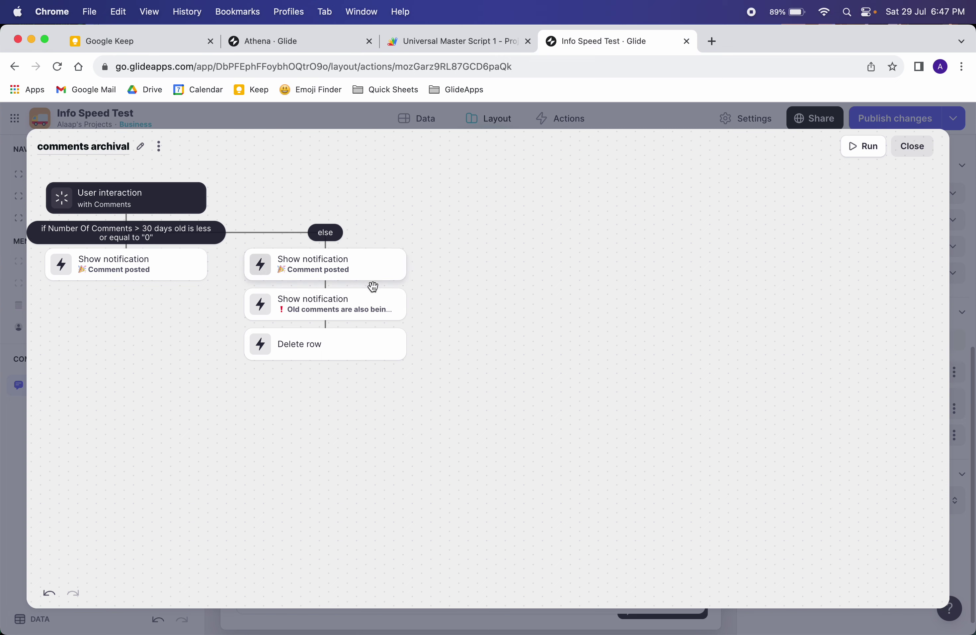
{"action": "left_click", "coordinate": [374, 307]}
{"action": "left_click", "coordinate": [516, 363]}
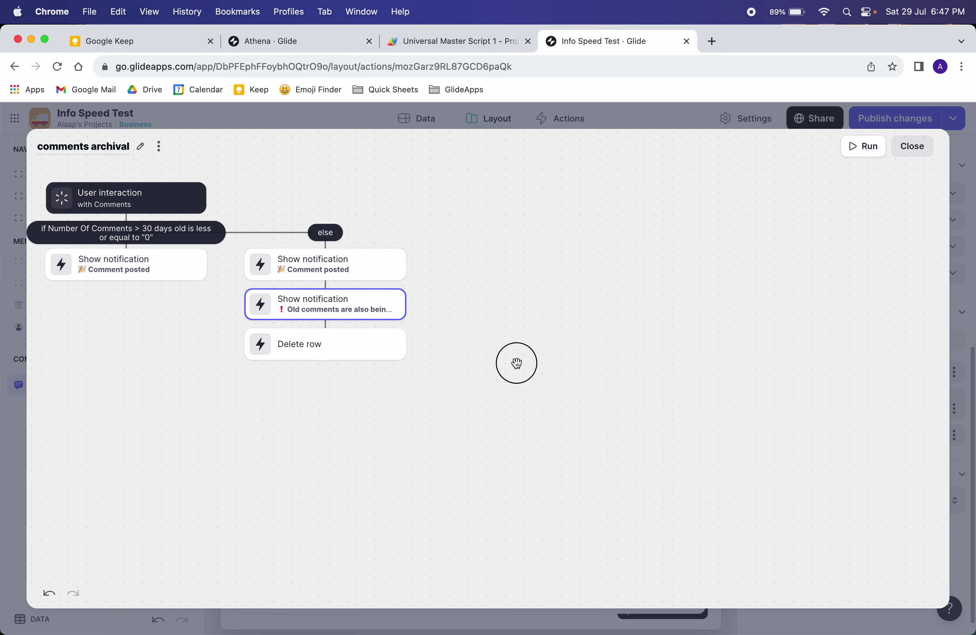
Step: Check the else branch's Delete row action, keeping Comments > 30 days old as its rows, and read its caution text
{"action": "left_click", "coordinate": [371, 357]}
{"action": "left_click", "coordinate": [387, 440]}
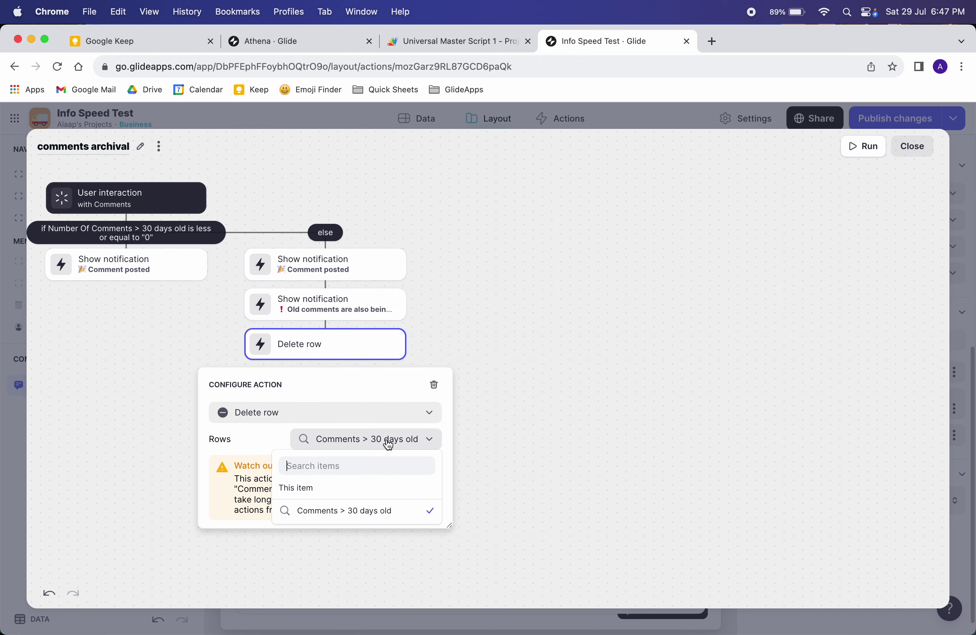
{"action": "left_click", "coordinate": [384, 506]}
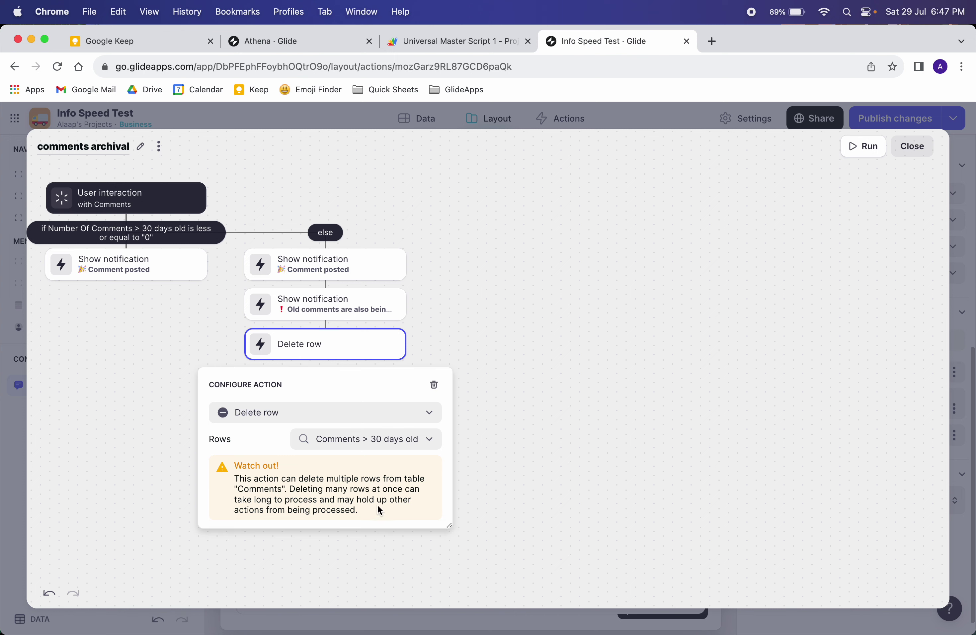
{"action": "left_click_drag", "start_coordinate": [379, 510], "coordinate": [241, 466]}
{"action": "left_click", "coordinate": [497, 429]}
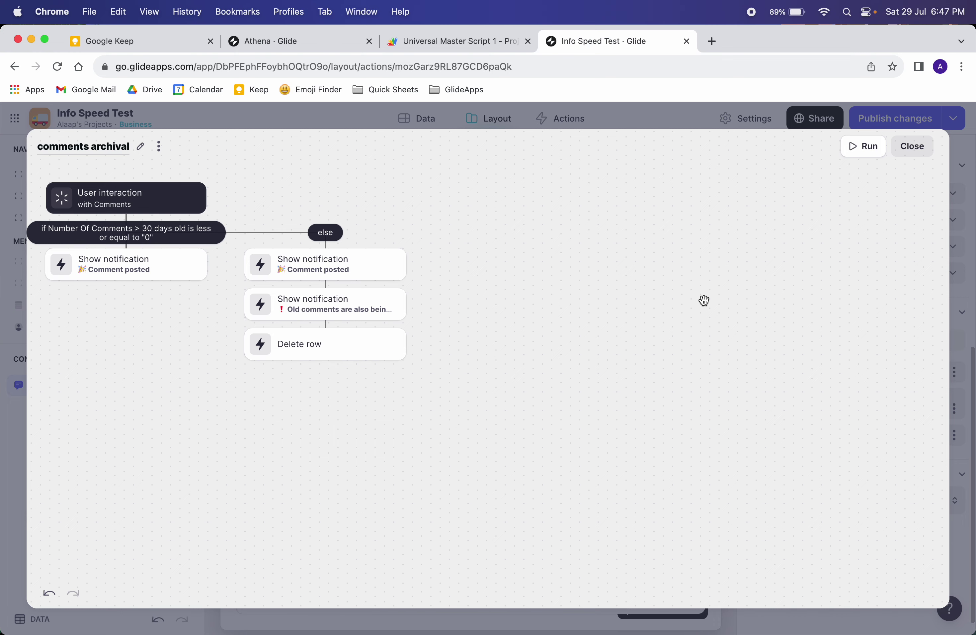
Step: Close the comments archival action editor and submit "test comment 1" on the Chat screen
{"action": "left_click", "coordinate": [933, 154]}
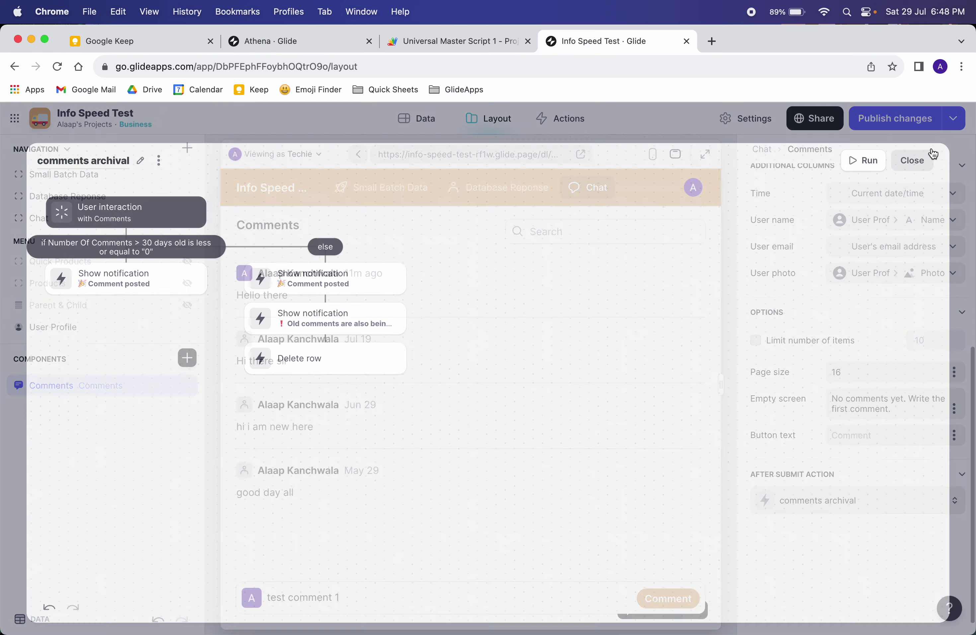
{"action": "left_click", "coordinate": [682, 599]}
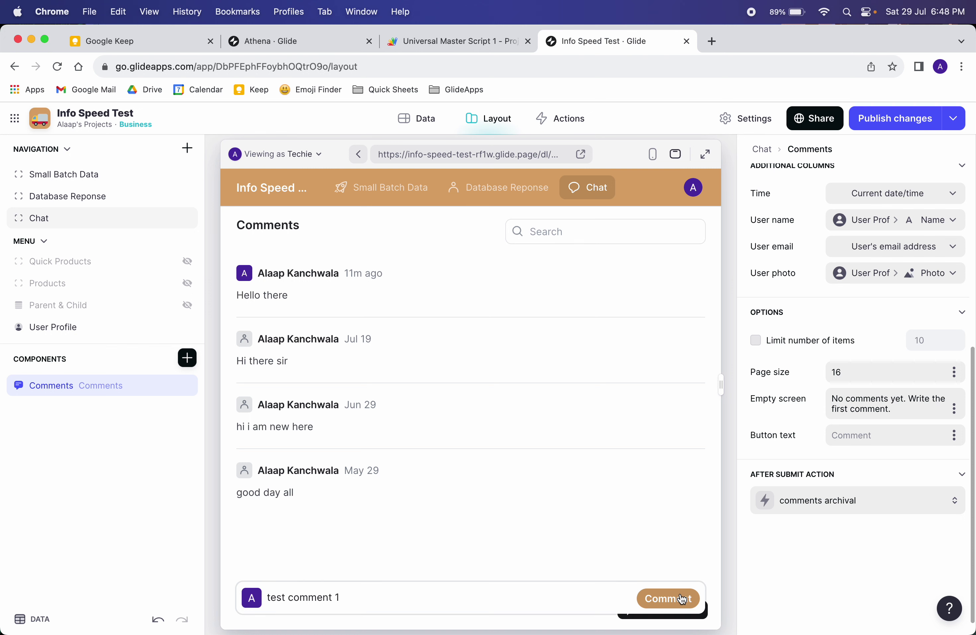